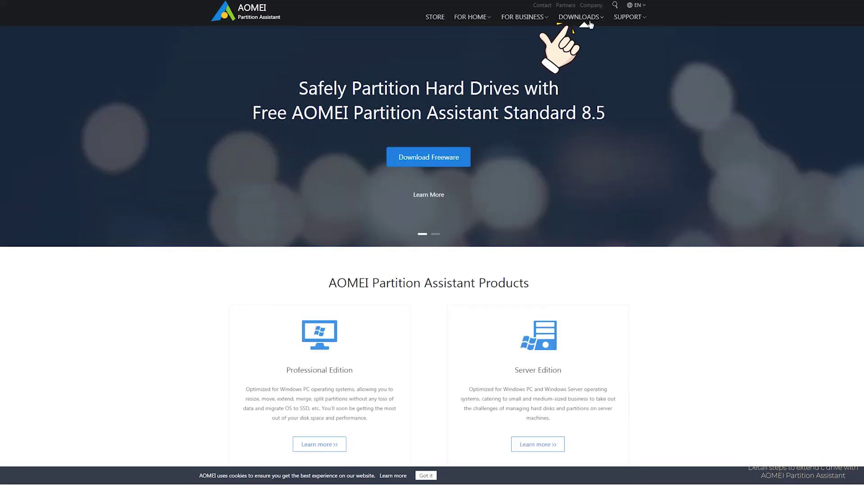
- Open the site's DOWNLOADS menu to get AOMEI Partition Assistant
{"action": "left_click", "coordinate": [590, 22]}
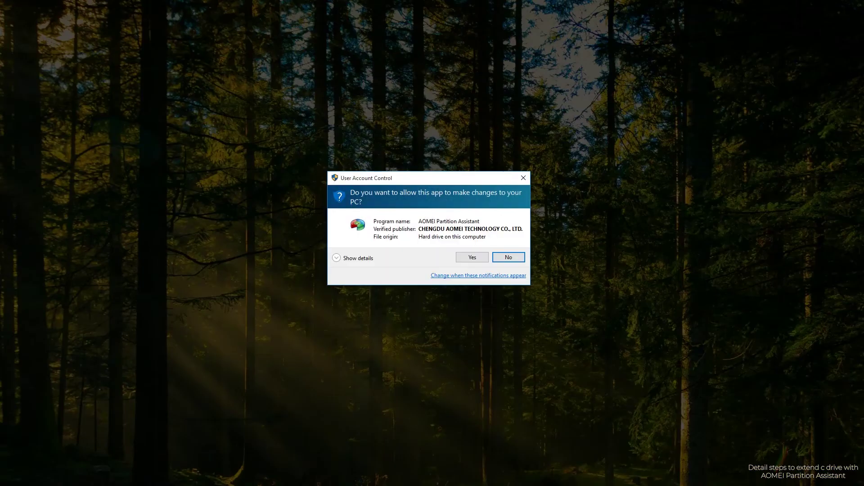
- Allow the app to run, then move I: to the end of Disk 1, leaving 75.30GB unallocated after C:
{"action": "left_click", "coordinate": [469, 257]}
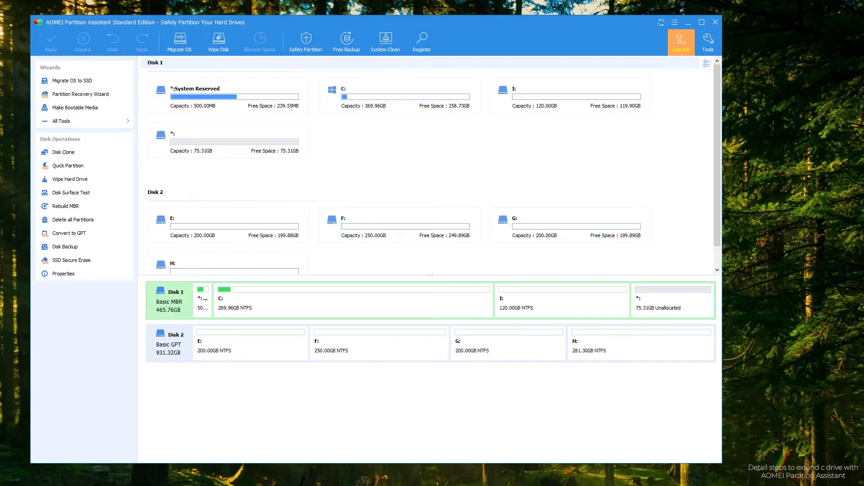
{"action": "left_click", "coordinate": [560, 298]}
{"action": "right_click", "coordinate": [560, 299]}
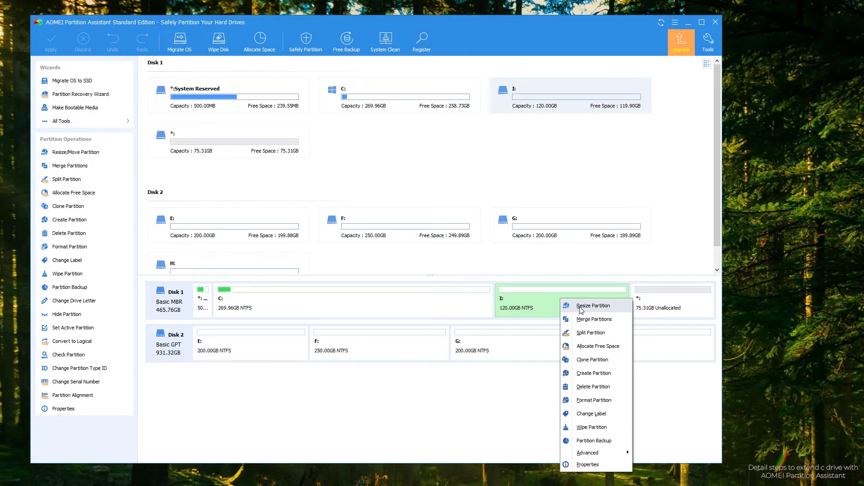
{"action": "left_click", "coordinate": [580, 308]}
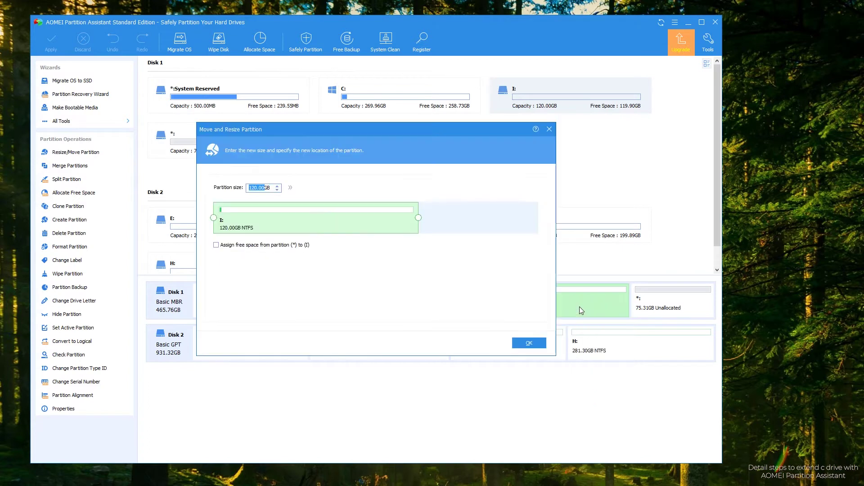
{"action": "left_click_drag", "start_coordinate": [339, 218], "coordinate": [487, 222]}
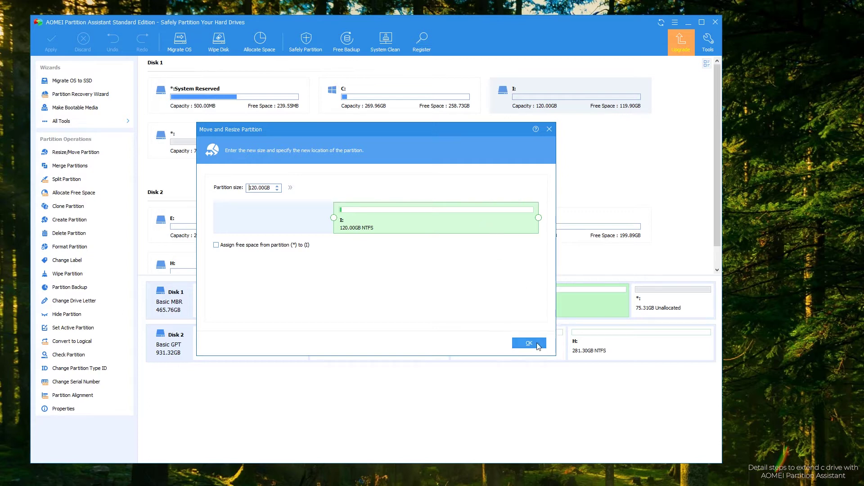
{"action": "left_click", "coordinate": [529, 344]}
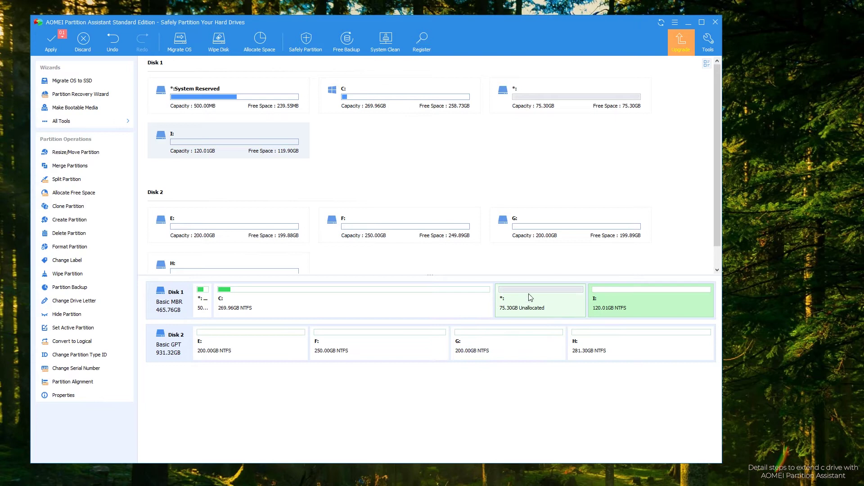
- Resize C: over all the adjacent unallocated space to 345.26GB
{"action": "right_click", "coordinate": [275, 309]}
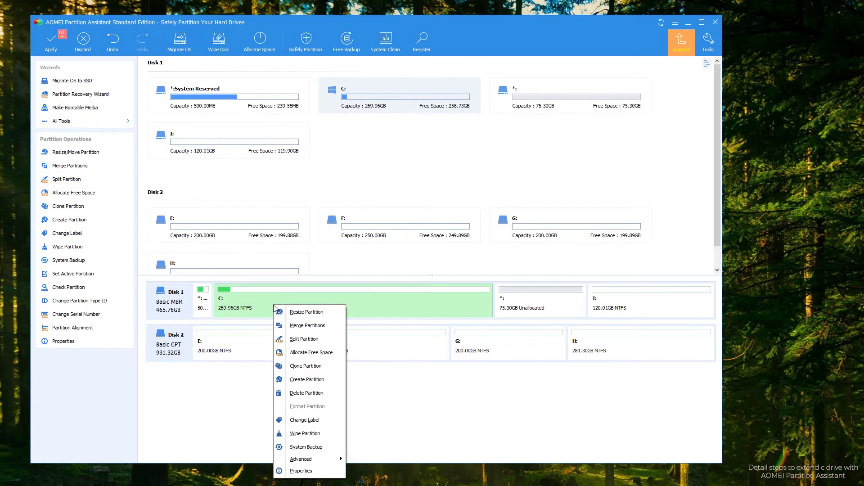
{"action": "left_click", "coordinate": [298, 316]}
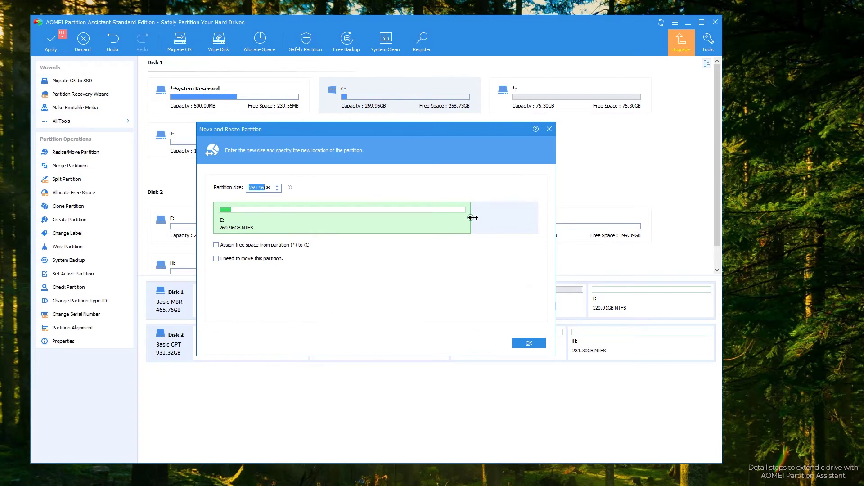
{"action": "left_click_drag", "start_coordinate": [473, 217], "coordinate": [560, 221]}
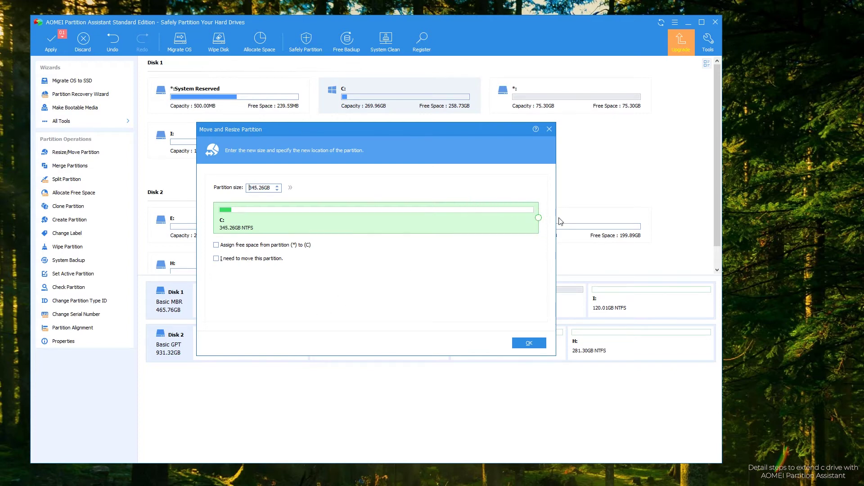
{"action": "left_click", "coordinate": [529, 344]}
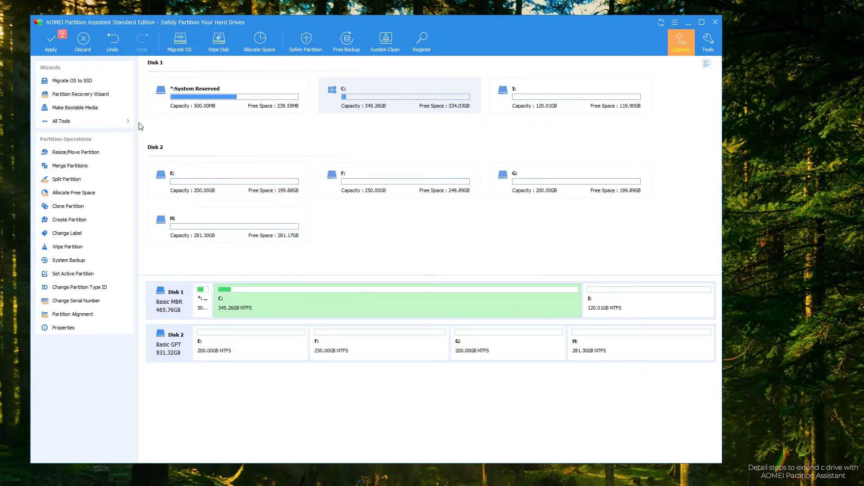
- Apply and confirm the two pending operations, then dismiss the success message
{"action": "left_click", "coordinate": [50, 42]}
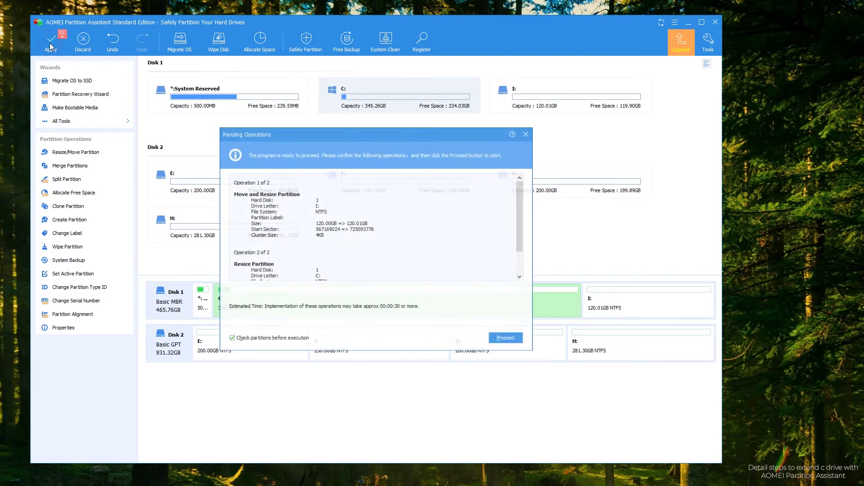
{"action": "left_click", "coordinate": [514, 341]}
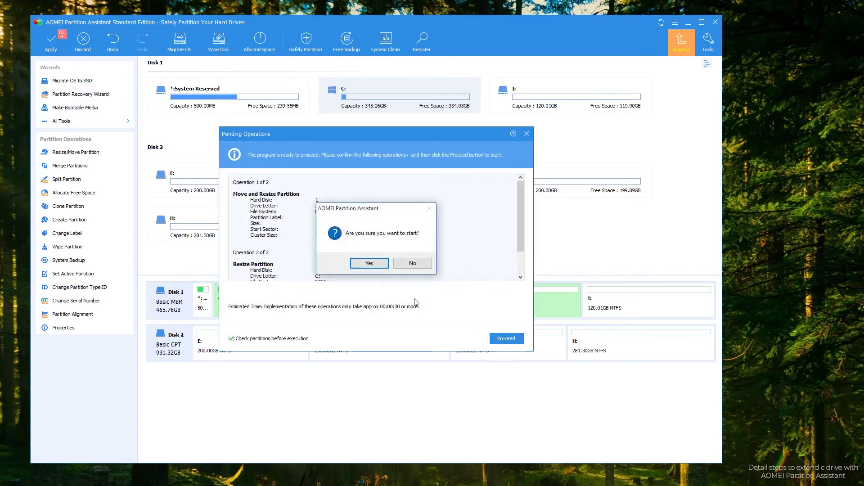
{"action": "left_click", "coordinate": [373, 266]}
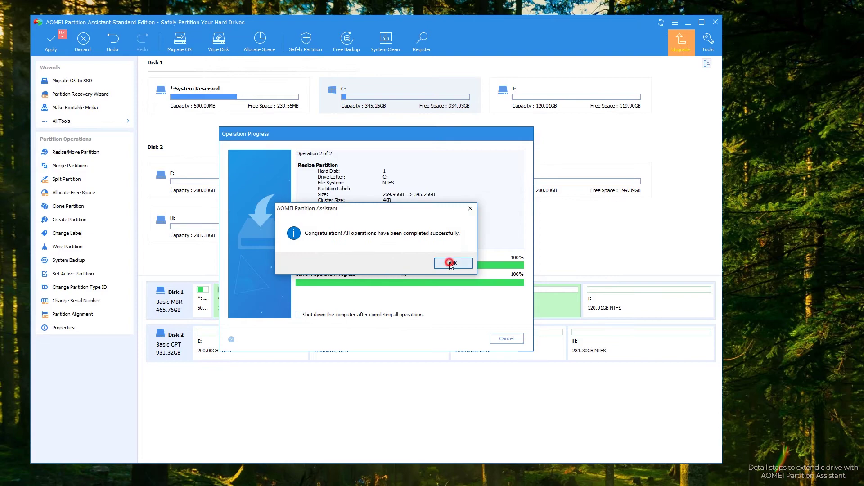
{"action": "left_click", "coordinate": [448, 262]}
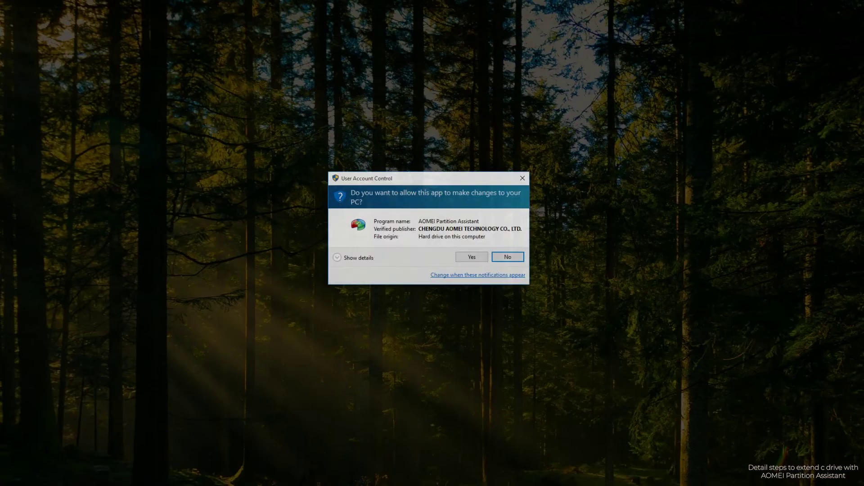
- Allow the relaunched app, then shrink I: from its left to 160.85GB, freeing 104.41GB after C:
{"action": "left_click", "coordinate": [469, 258]}
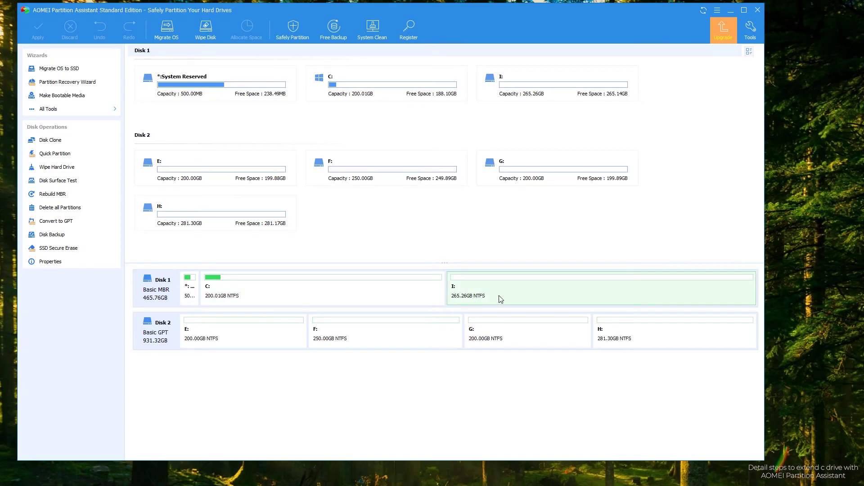
{"action": "left_click", "coordinate": [497, 289]}
{"action": "right_click", "coordinate": [497, 290]}
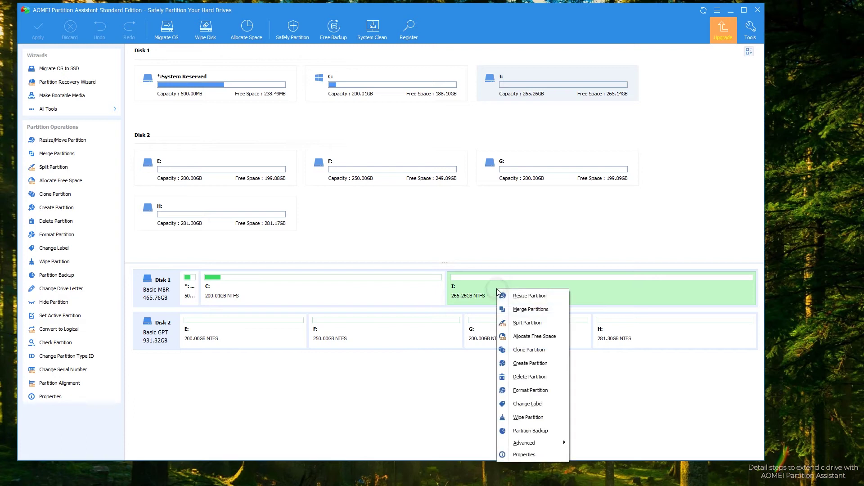
{"action": "left_click", "coordinate": [538, 297]}
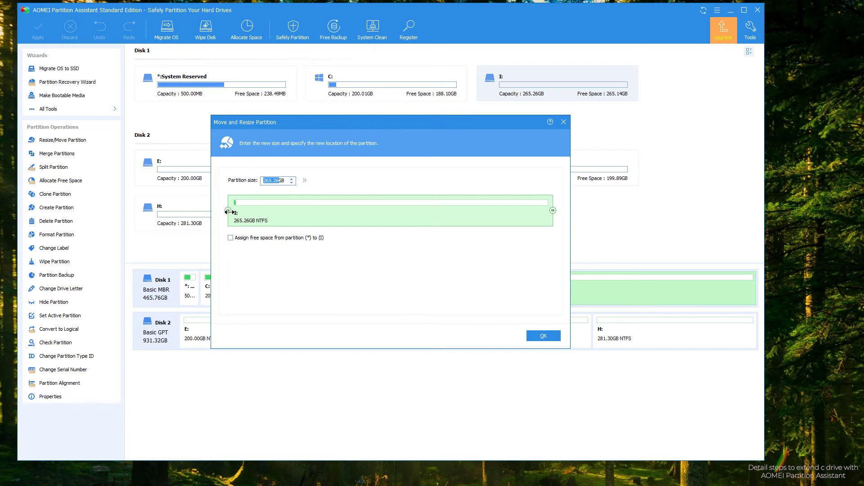
{"action": "left_click_drag", "start_coordinate": [228, 211], "coordinate": [350, 222]}
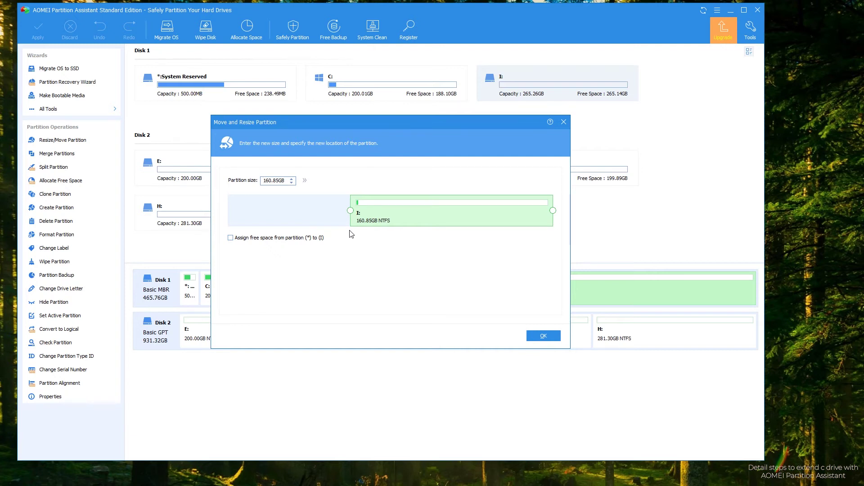
{"action": "left_click", "coordinate": [542, 337]}
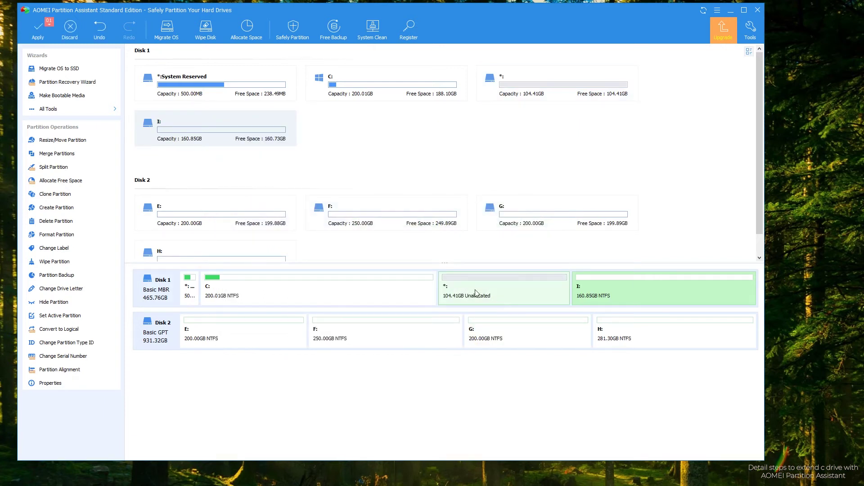
- Resize C: across the unallocated space to 304.42GB
{"action": "right_click", "coordinate": [404, 294]}
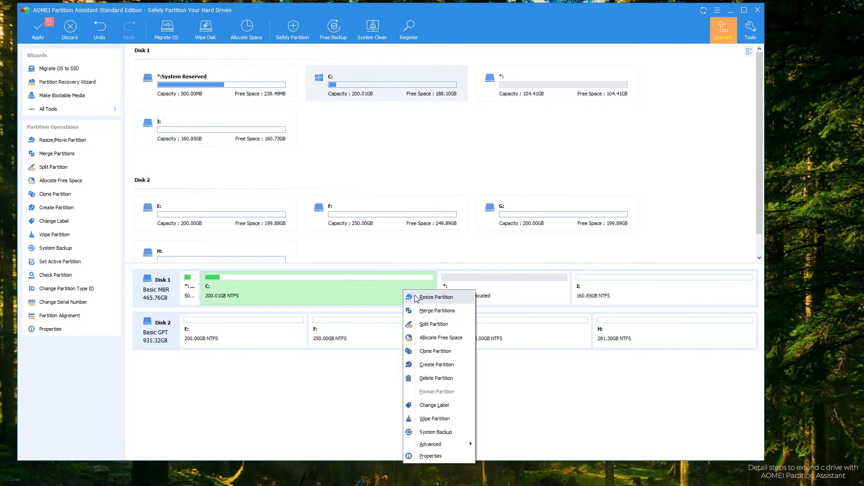
{"action": "left_click", "coordinate": [435, 297]}
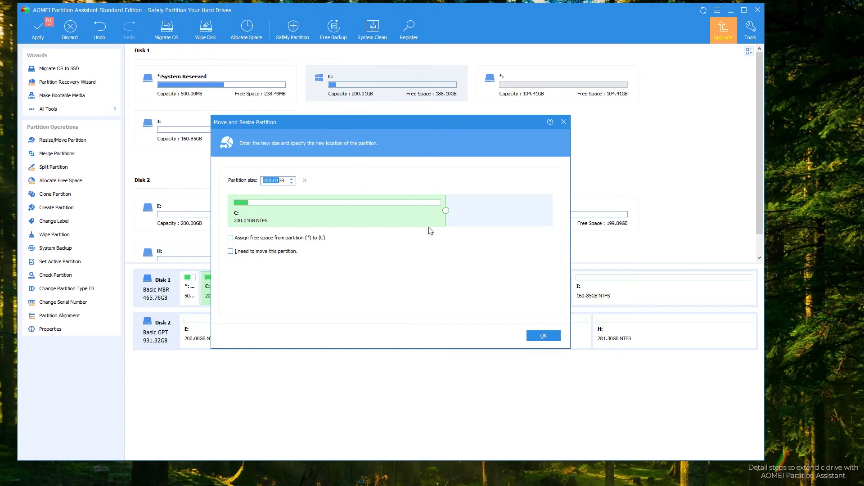
{"action": "left_click_drag", "start_coordinate": [446, 210], "coordinate": [558, 220]}
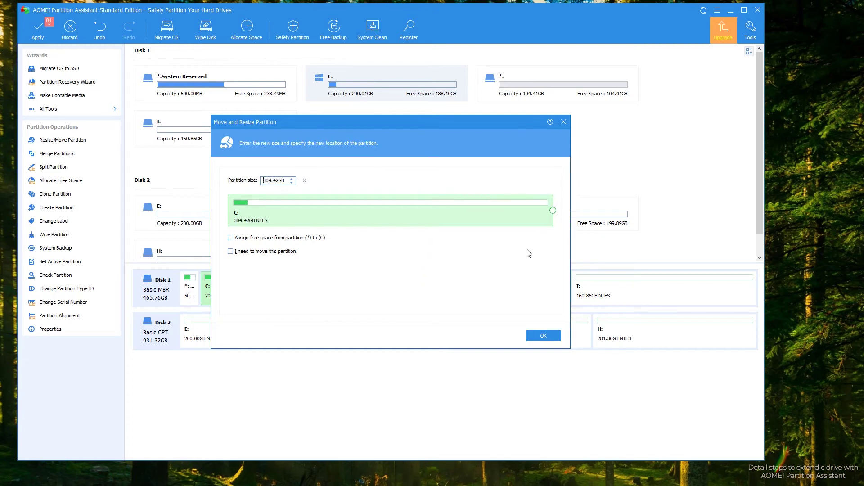
{"action": "left_click", "coordinate": [546, 336]}
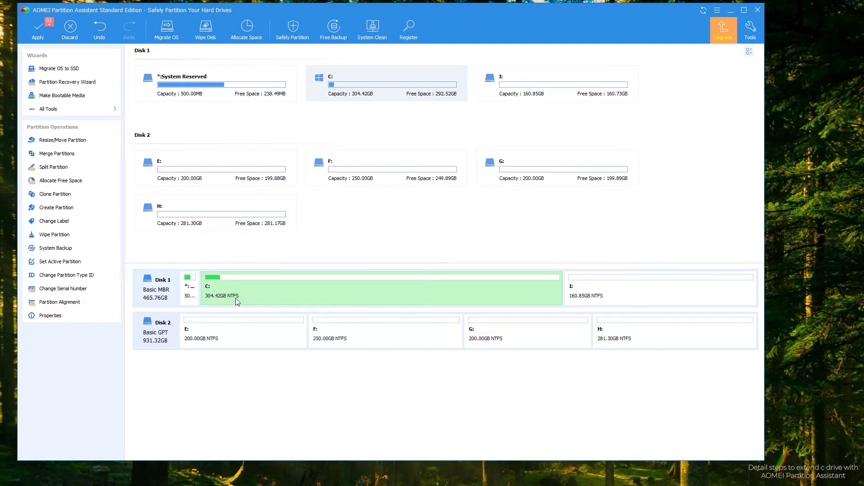
- Proceed with and confirm both pending operations, then close the success message
{"action": "left_click", "coordinate": [42, 34]}
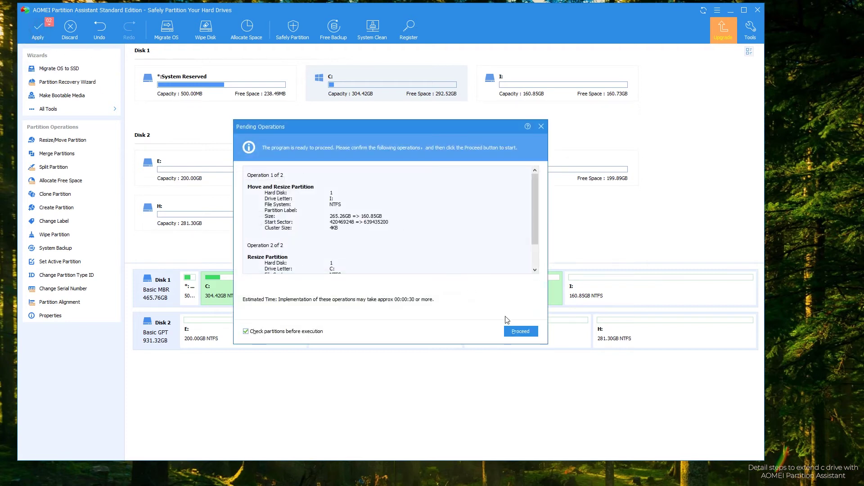
{"action": "left_click", "coordinate": [521, 331]}
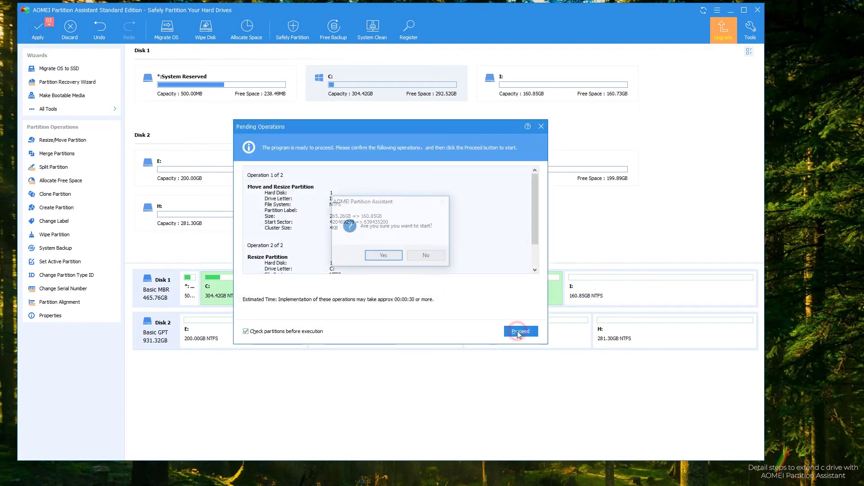
{"action": "left_click", "coordinate": [390, 257]}
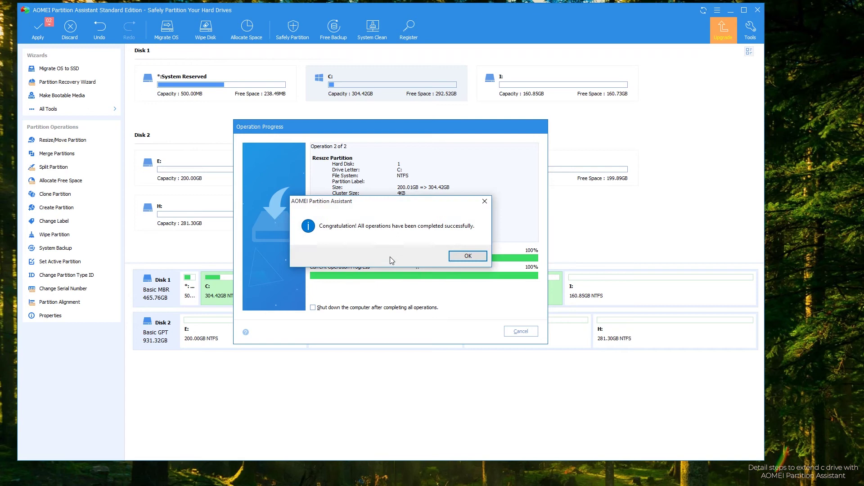
{"action": "left_click", "coordinate": [465, 257]}
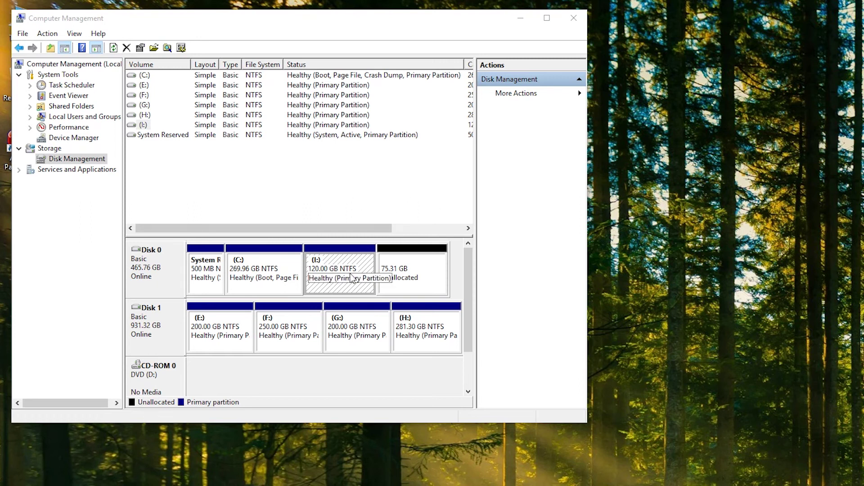
- In Disk Management, inspect the C: and I: context menus, finding Extend Volume unavailable for C:
{"action": "left_click", "coordinate": [412, 277]}
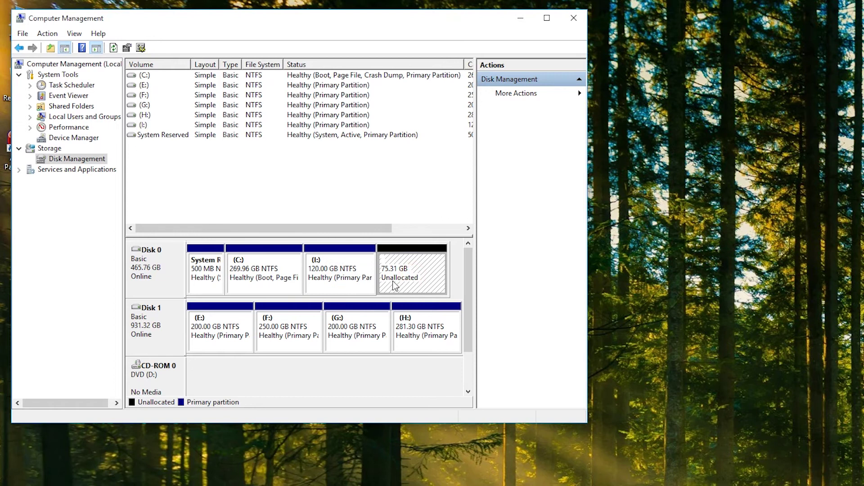
{"action": "left_click", "coordinate": [268, 286]}
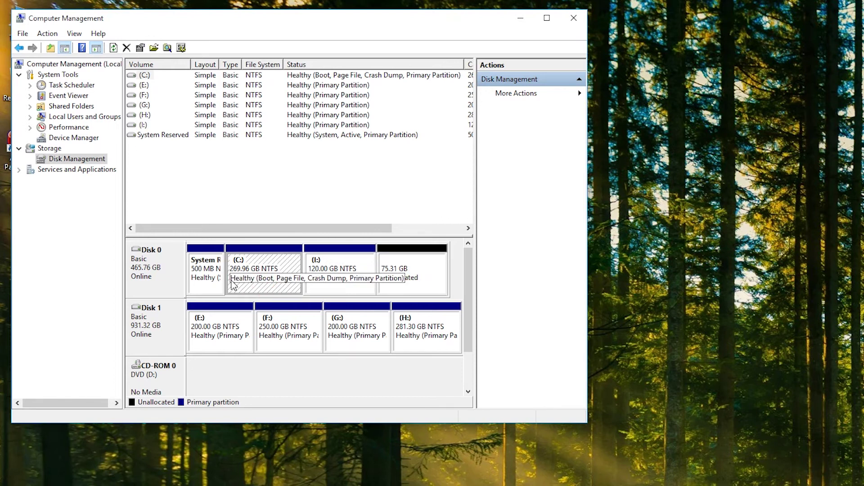
{"action": "right_click", "coordinate": [257, 283]}
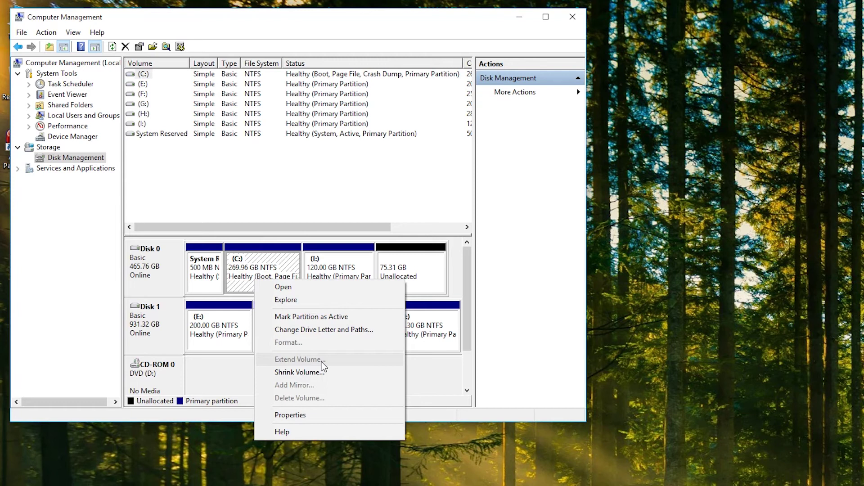
{"action": "left_click", "coordinate": [353, 275]}
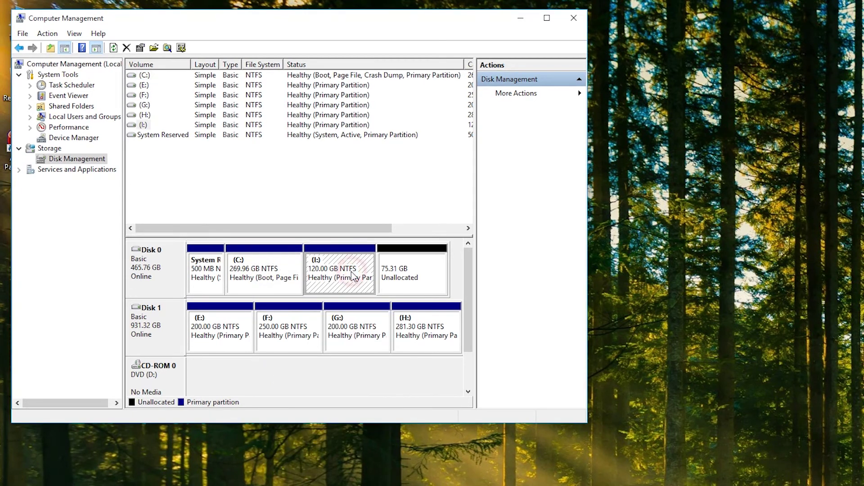
{"action": "right_click", "coordinate": [352, 276]}
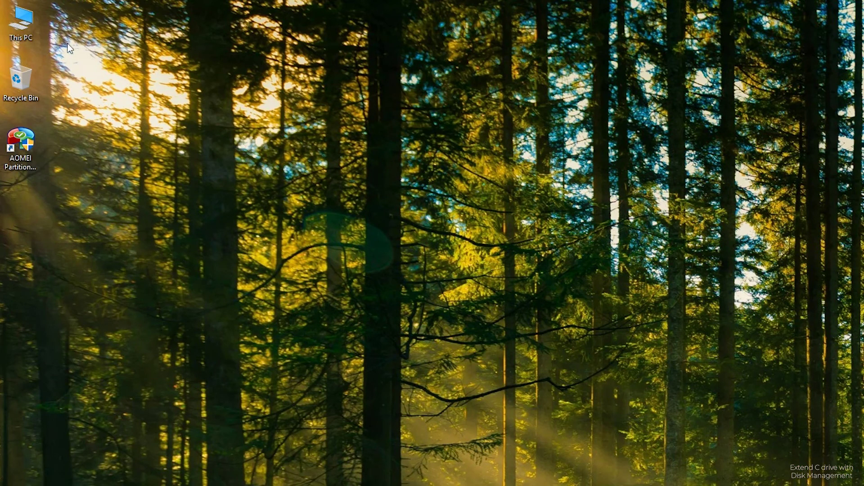
- Open Disk Management through This PC's Manage option
{"action": "right_click", "coordinate": [31, 22]}
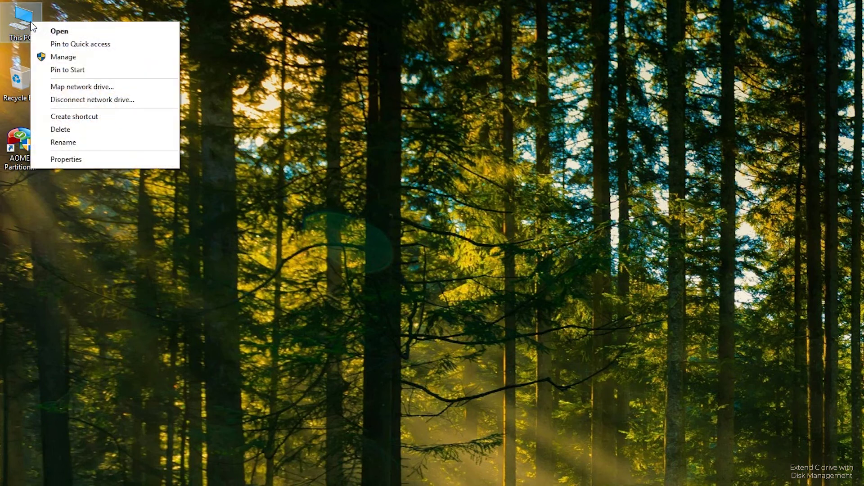
{"action": "left_click", "coordinate": [59, 57]}
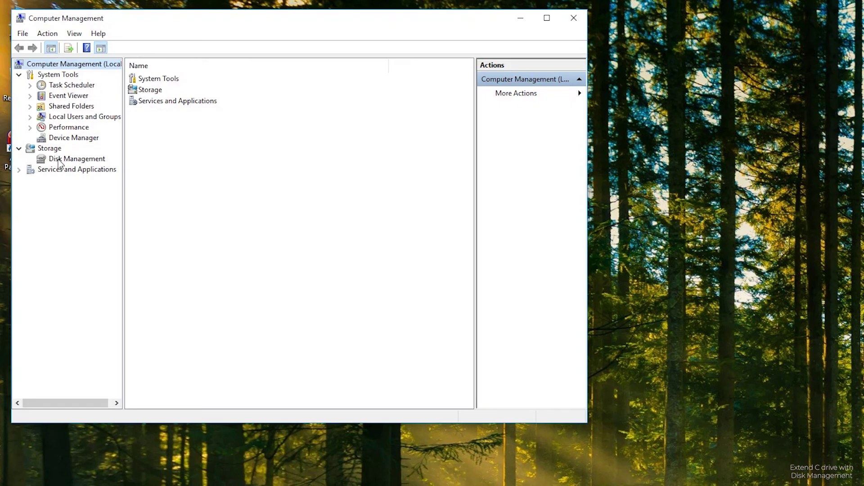
{"action": "left_click", "coordinate": [58, 160]}
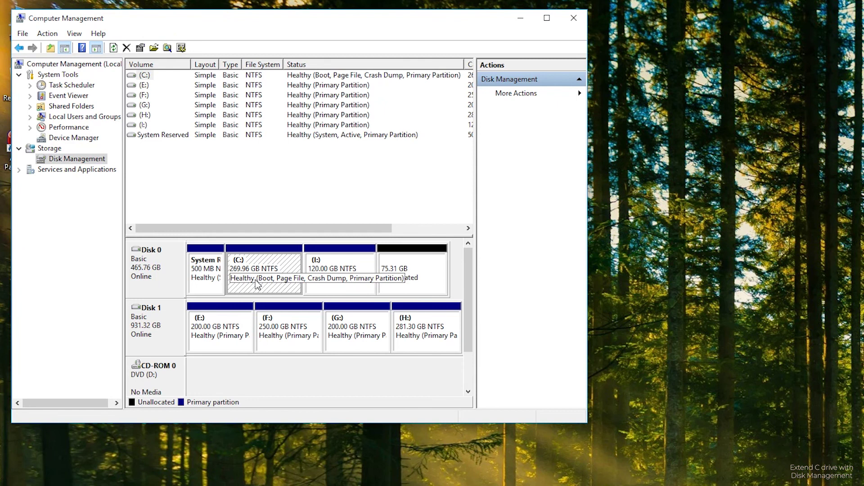
- Delete the I: volume, leaving 195.31 GB unallocated after C:
{"action": "left_click", "coordinate": [351, 272]}
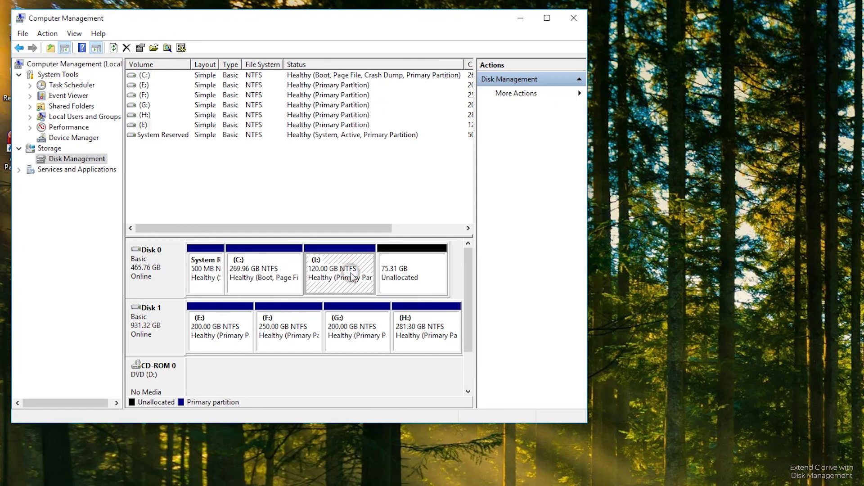
{"action": "right_click", "coordinate": [352, 276]}
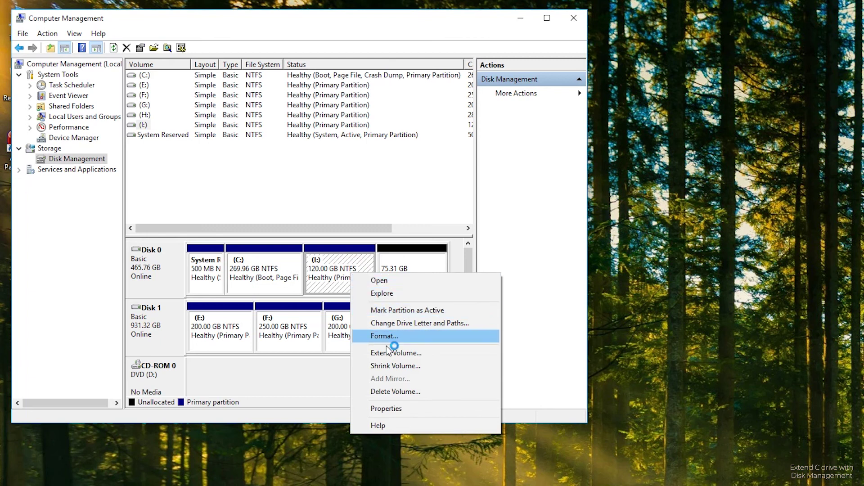
{"action": "left_click", "coordinate": [401, 393]}
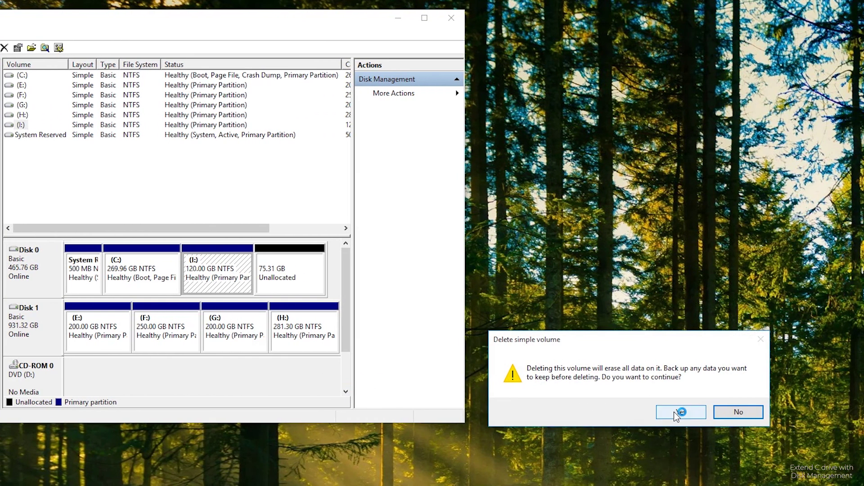
{"action": "left_click", "coordinate": [677, 411]}
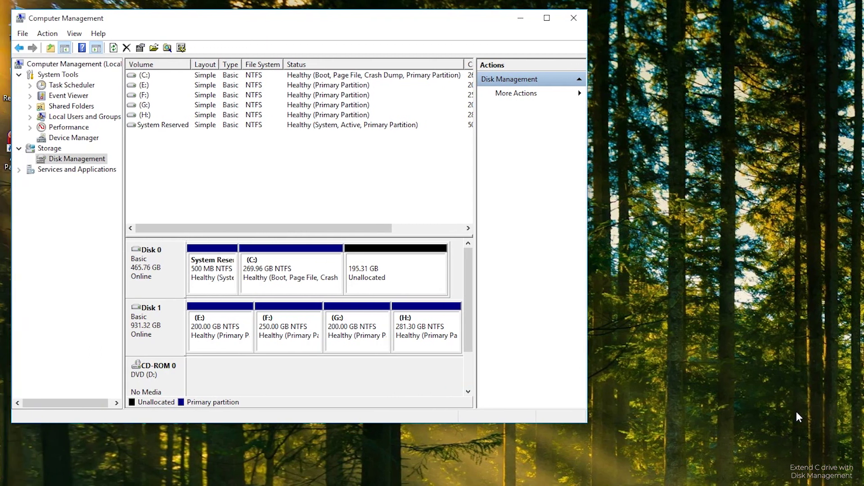
- Run the Extend Volume Wizard on C: with default disk and space, growing it to 465.27 GB
{"action": "left_click", "coordinate": [326, 270]}
{"action": "right_click", "coordinate": [326, 270]}
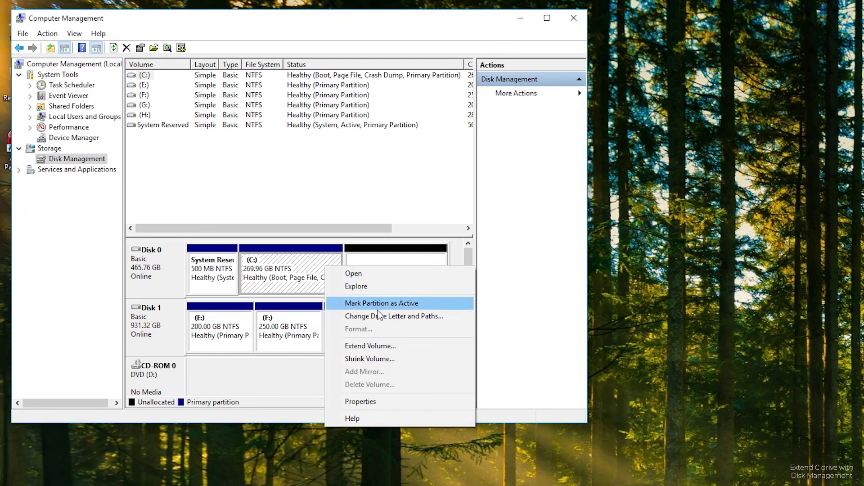
{"action": "left_click", "coordinate": [369, 346]}
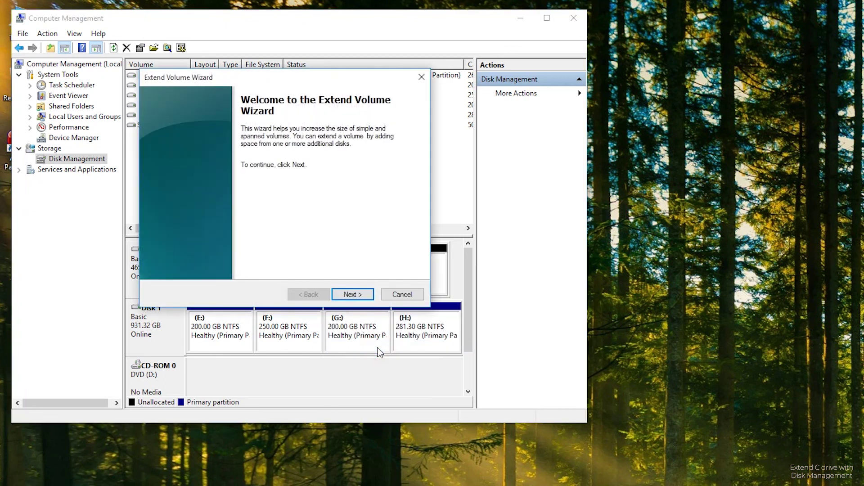
{"action": "left_click", "coordinate": [357, 296]}
{"action": "left_click", "coordinate": [355, 295]}
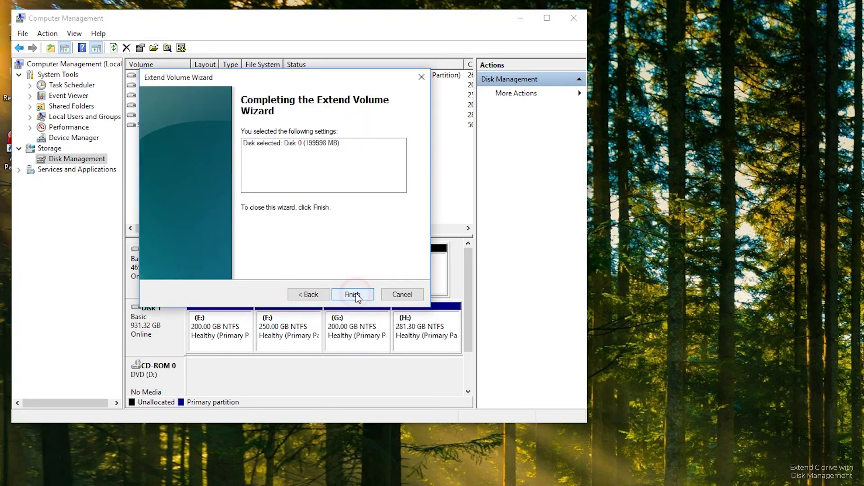
{"action": "left_click", "coordinate": [356, 295]}
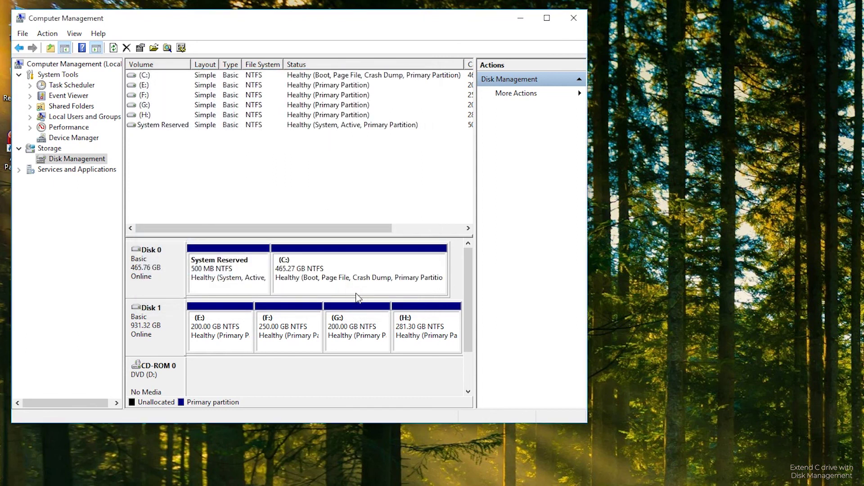